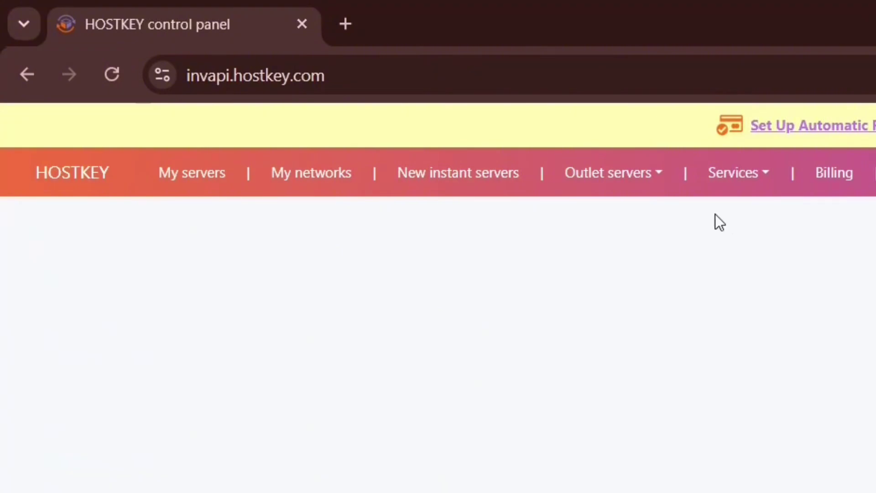
# Start ordering a new instant server and choose the Virtual Servers category with its Basic plans.
pyautogui.click(495, 179)
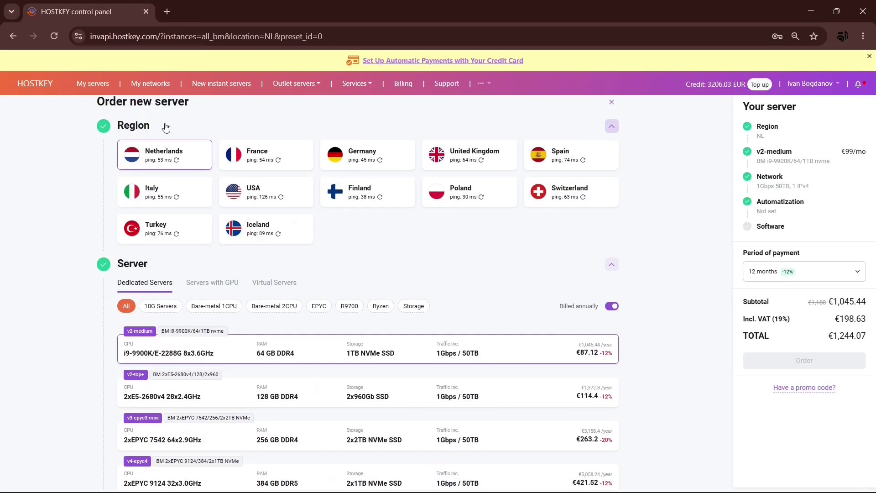
pyautogui.click(274, 283)
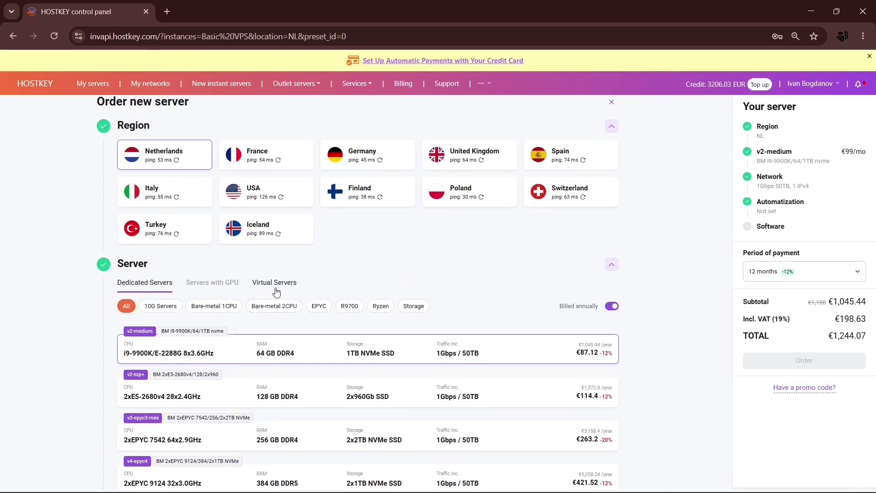
pyautogui.scroll(-1, 276, 289)
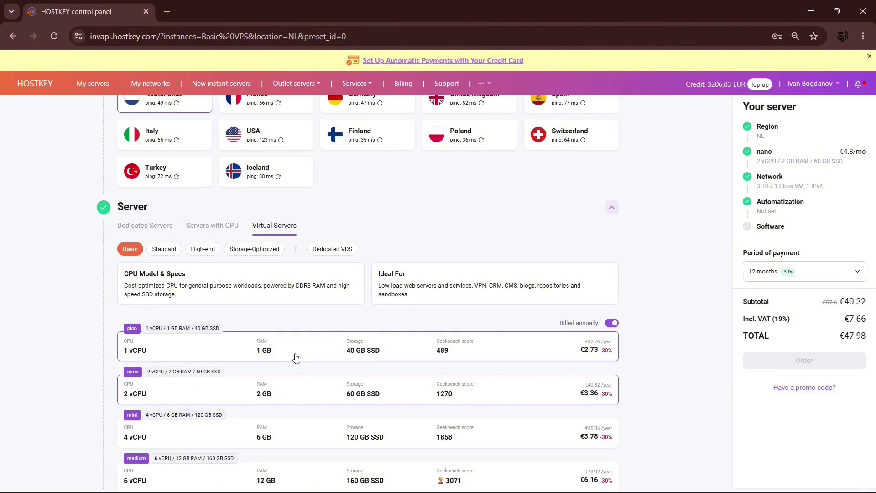
pyautogui.scroll(-2, 295, 358)
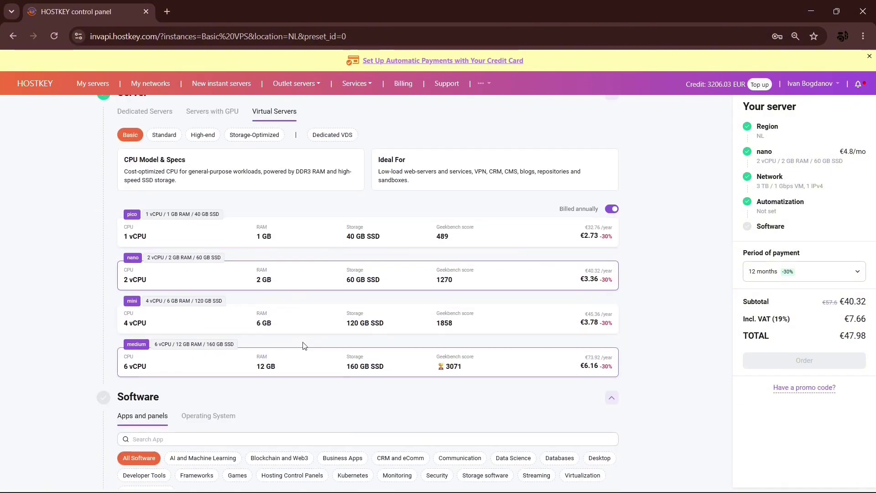
# Select Portainer from the Developer Tools software and review the disk, network and automatization settings.
pyautogui.scroll(-4, 308, 275)
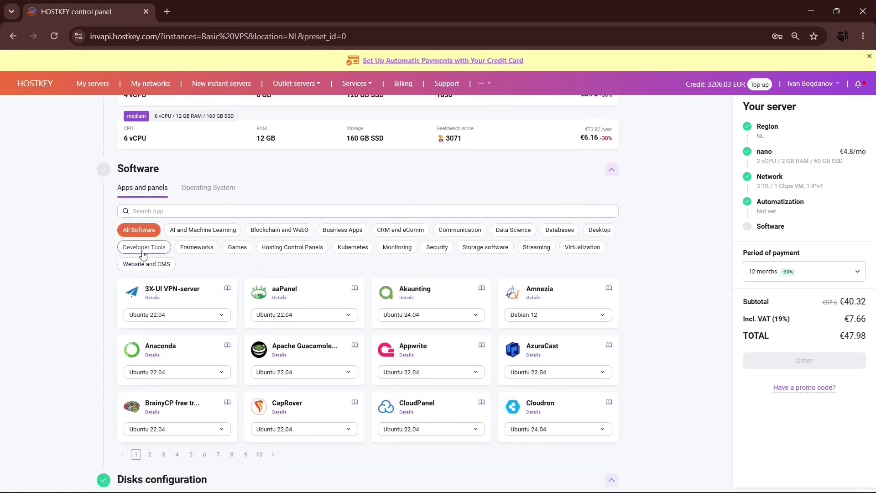
pyautogui.click(144, 247)
pyautogui.click(170, 413)
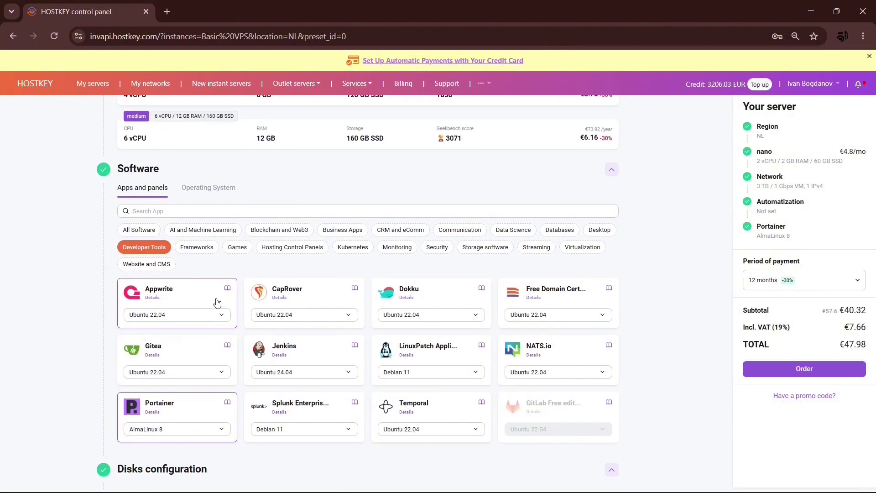
pyautogui.scroll(-5, 215, 302)
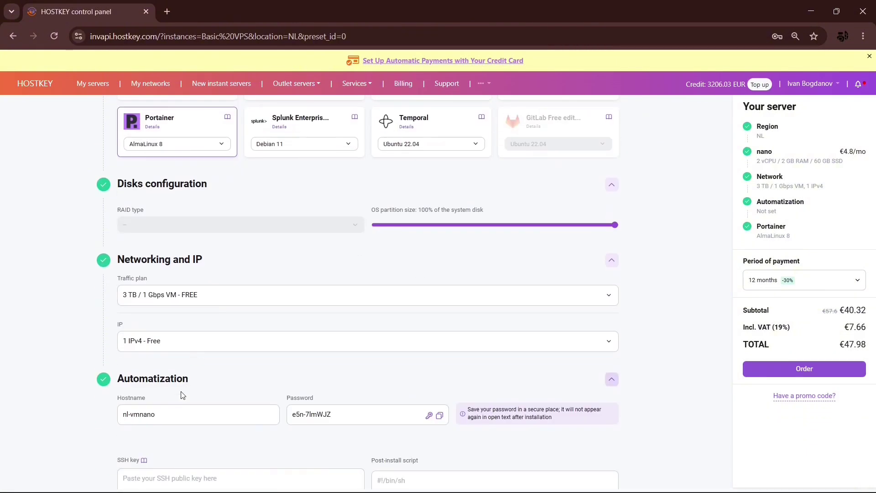
pyautogui.scroll(3, 604, 266)
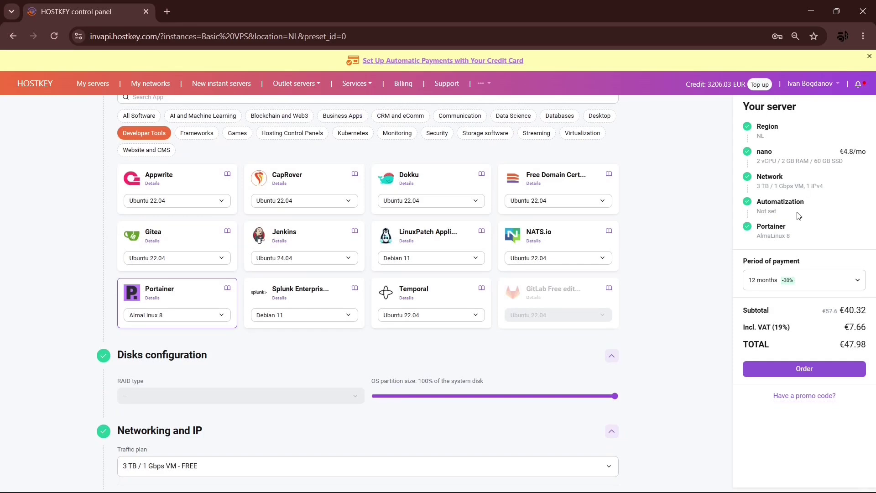
# Set the payment period to 1 month (hourly billing) and order the server.
pyautogui.click(779, 285)
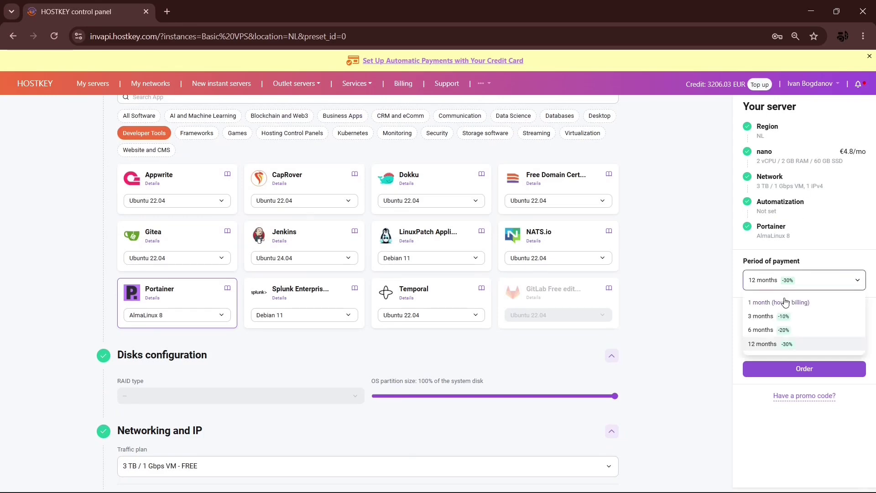
pyautogui.click(777, 303)
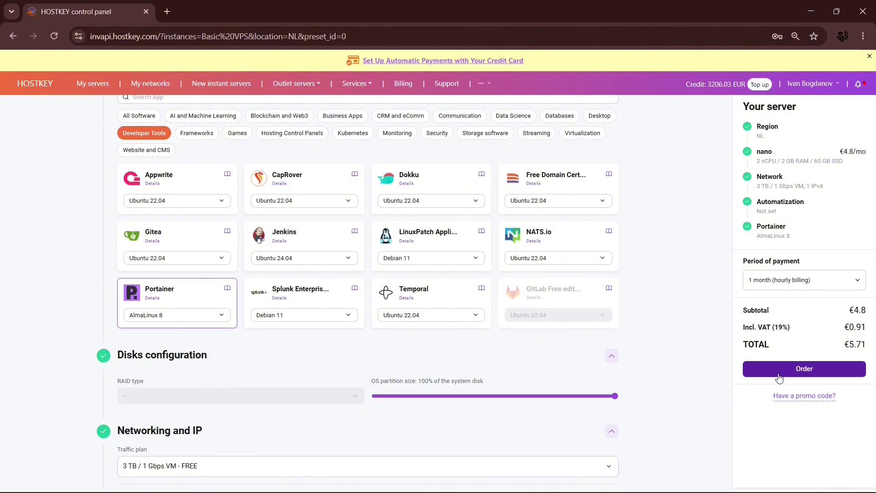
pyautogui.click(779, 369)
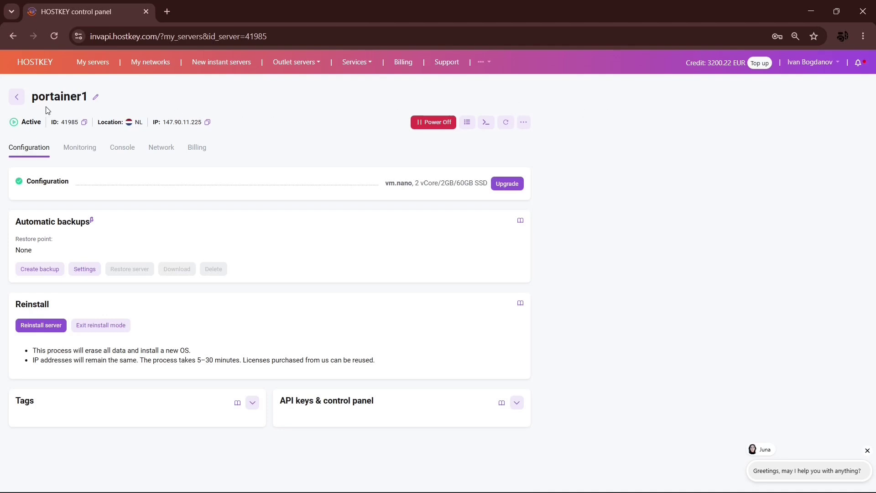
# Copy the IP address of the portainer1 server from its network interface details.
pyautogui.click(155, 153)
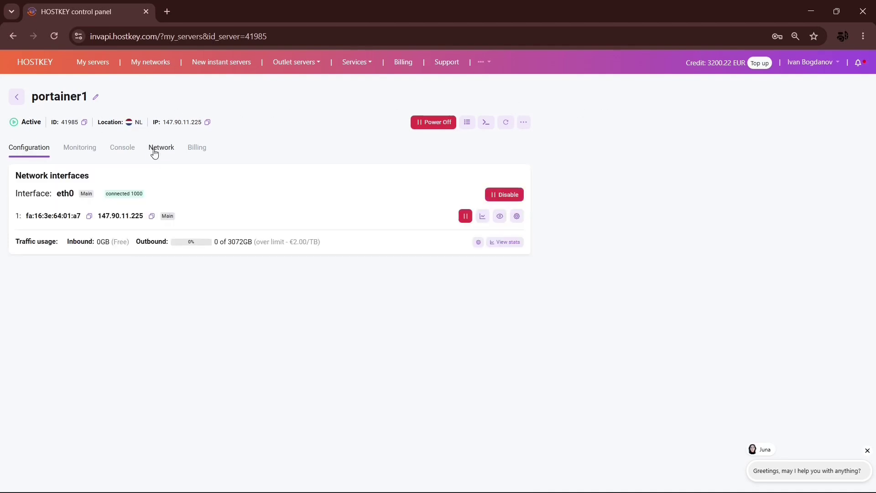
pyautogui.click(152, 216)
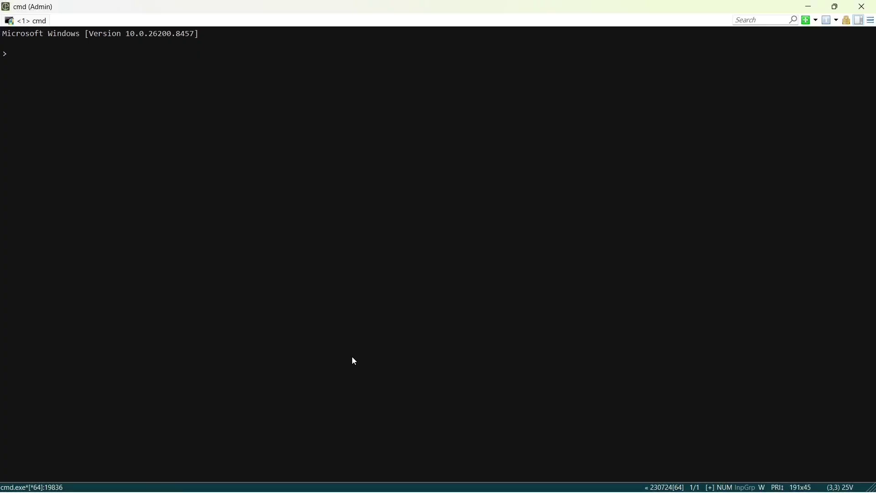
pyautogui.write('ssh root@147.90.11.225')
pyautogui.press('Return')
pyautogui.write('yes')
pyautogui.press('Return')
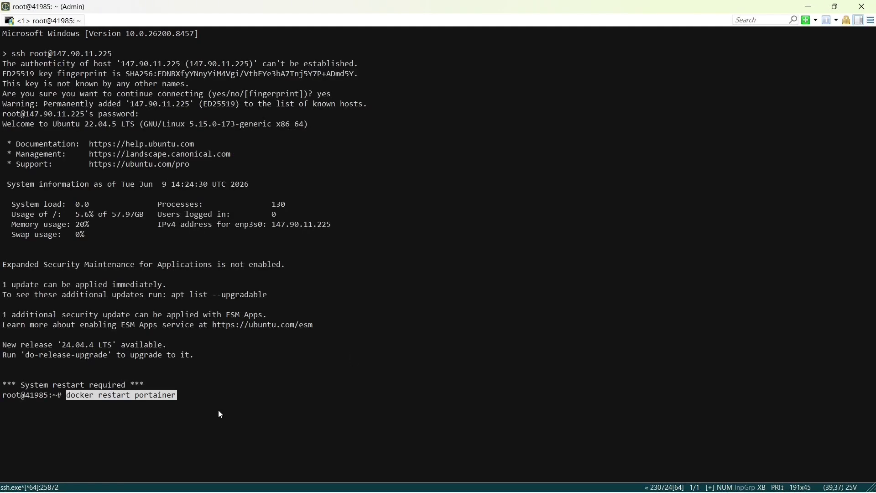
pyautogui.press('Return')
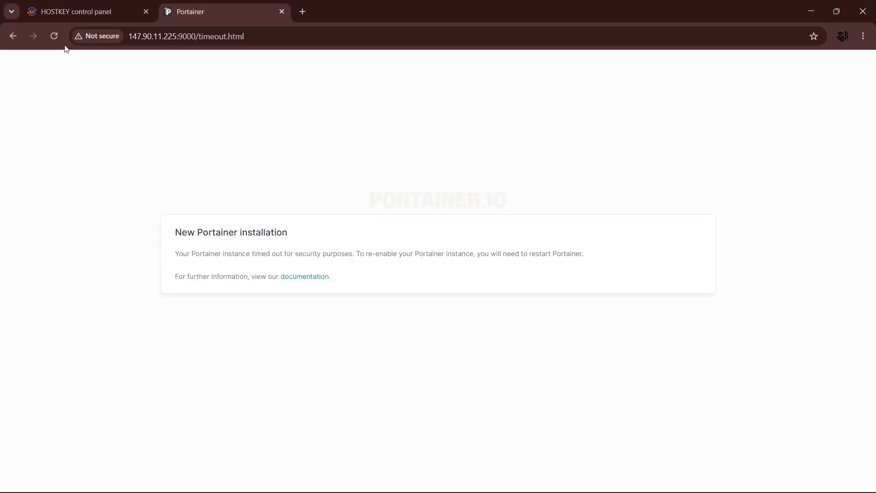
# Reload the timed-out Portainer installation page and create the initial administrator user with the username admin.
pyautogui.click(54, 37)
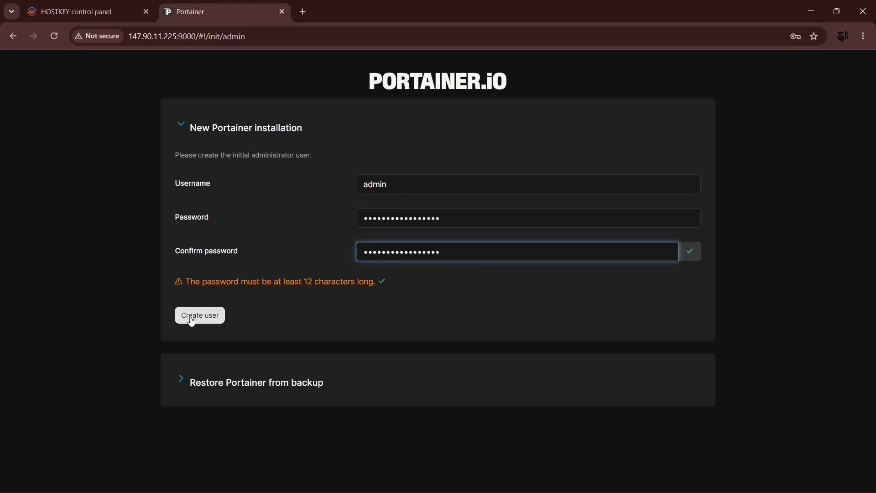
pyautogui.click(190, 314)
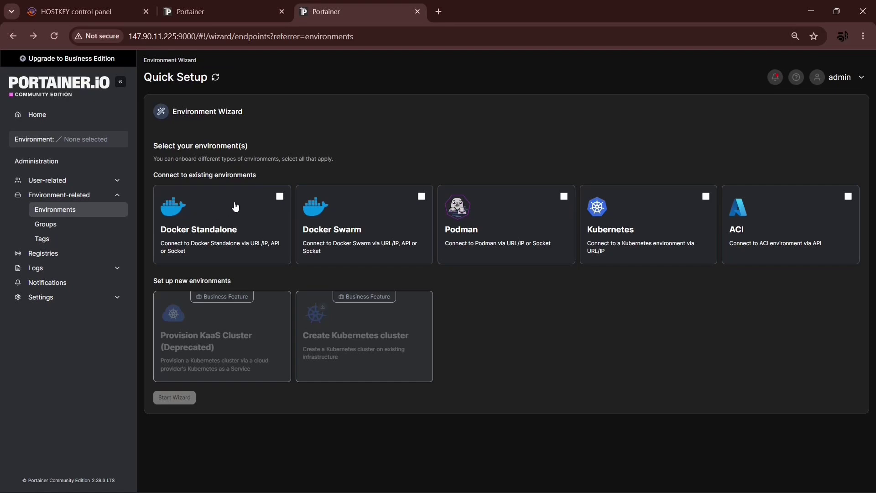
# Start the environment wizard for Docker Standalone and choose the Agent connection method.
pyautogui.click(228, 217)
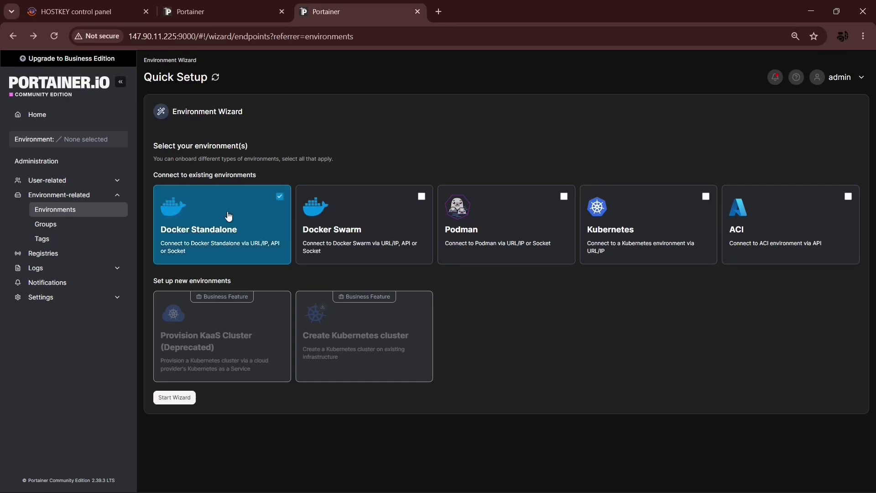
pyautogui.click(177, 401)
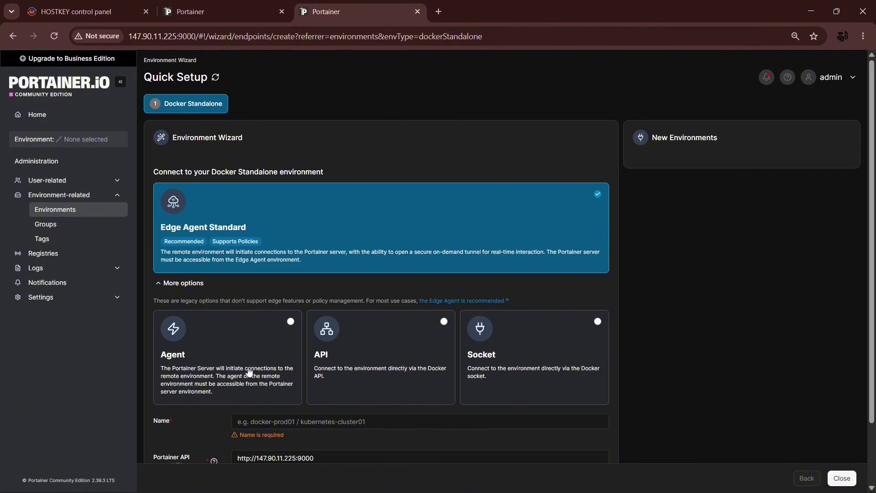
pyautogui.click(213, 378)
# Name the new environment my_account and set its environment URL to 147.90.11.225:9001.
pyautogui.scroll(-5, 299, 289)
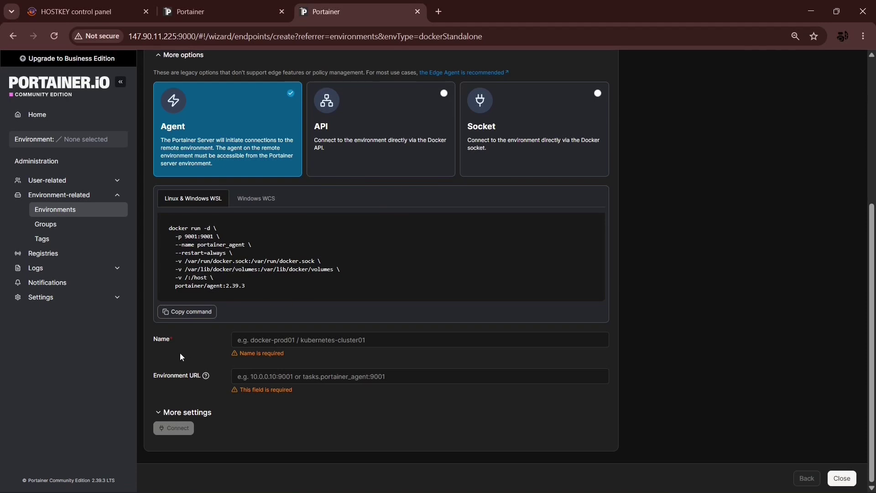
pyautogui.write('my_account')
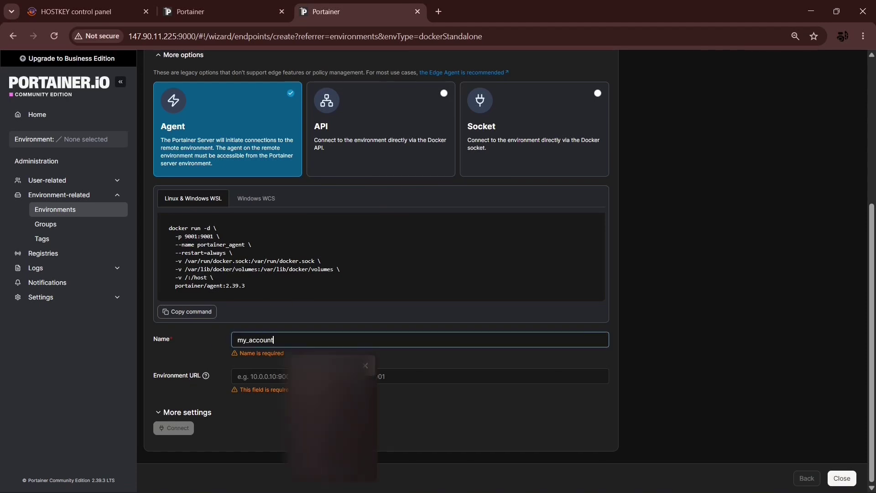
pyautogui.press('Tab')
pyautogui.write('147.90.11.225:9001')
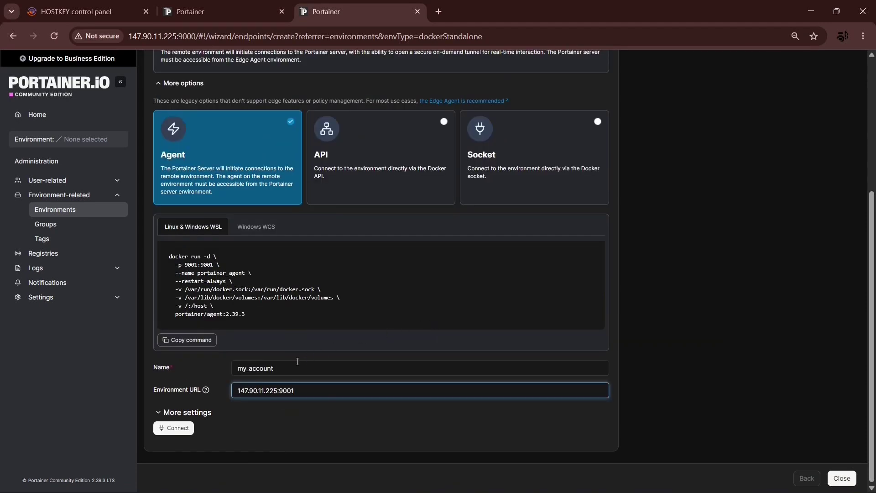
# Copy the Linux agent deployment command and run it in the server's SSH terminal, accepting the multi-line paste.
pyautogui.click(187, 340)
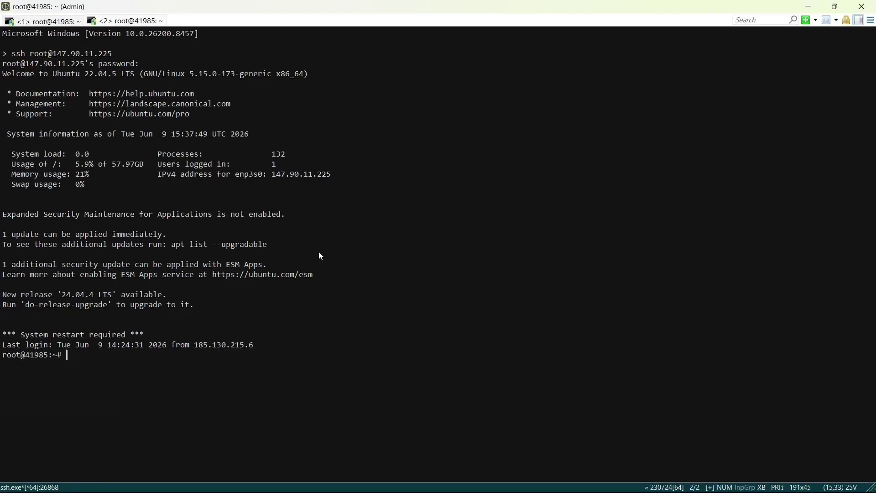
pyautogui.hotkey('ctrl', 'v')
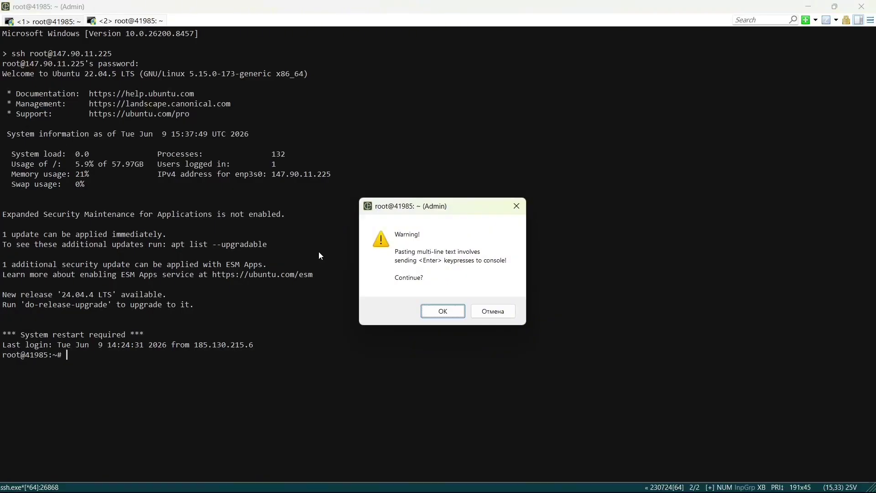
pyautogui.press('Return')
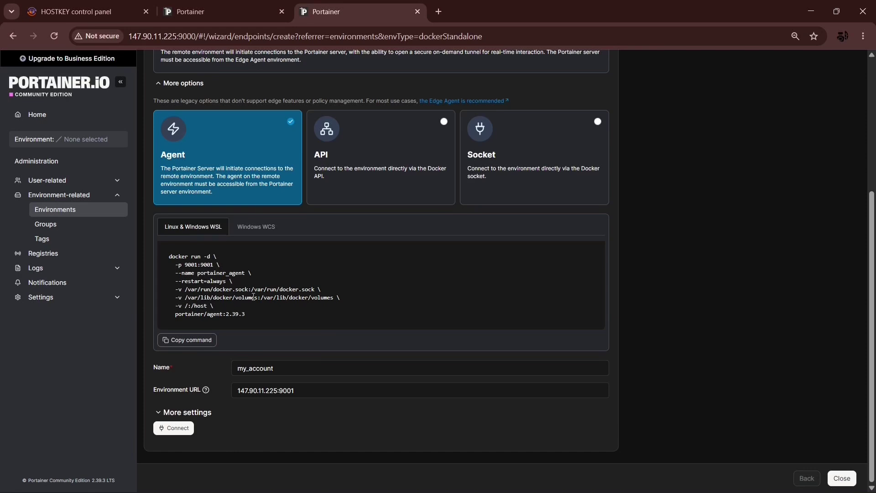
# Connect the my_account environment and open its dashboard with a live connection from Home.
pyautogui.click(174, 428)
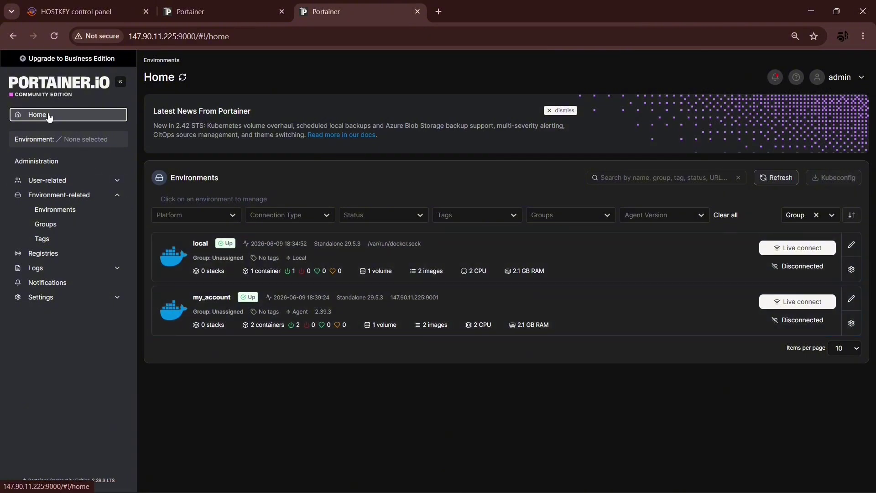
pyautogui.click(782, 301)
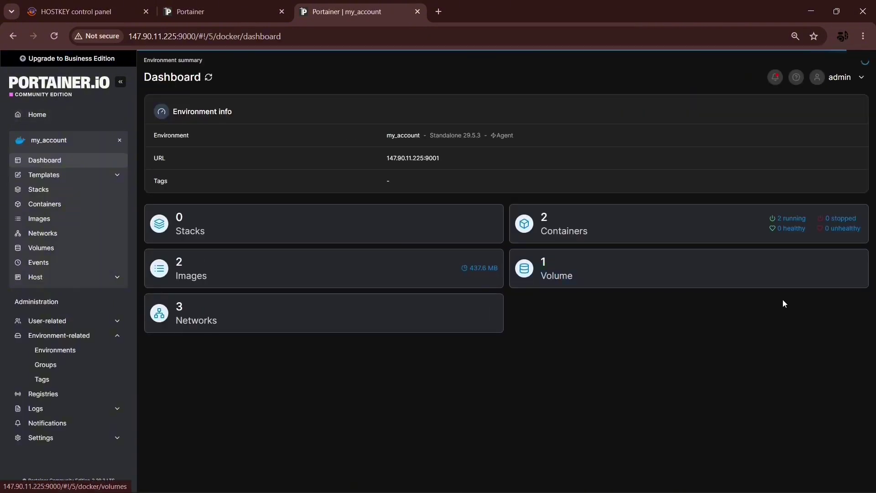